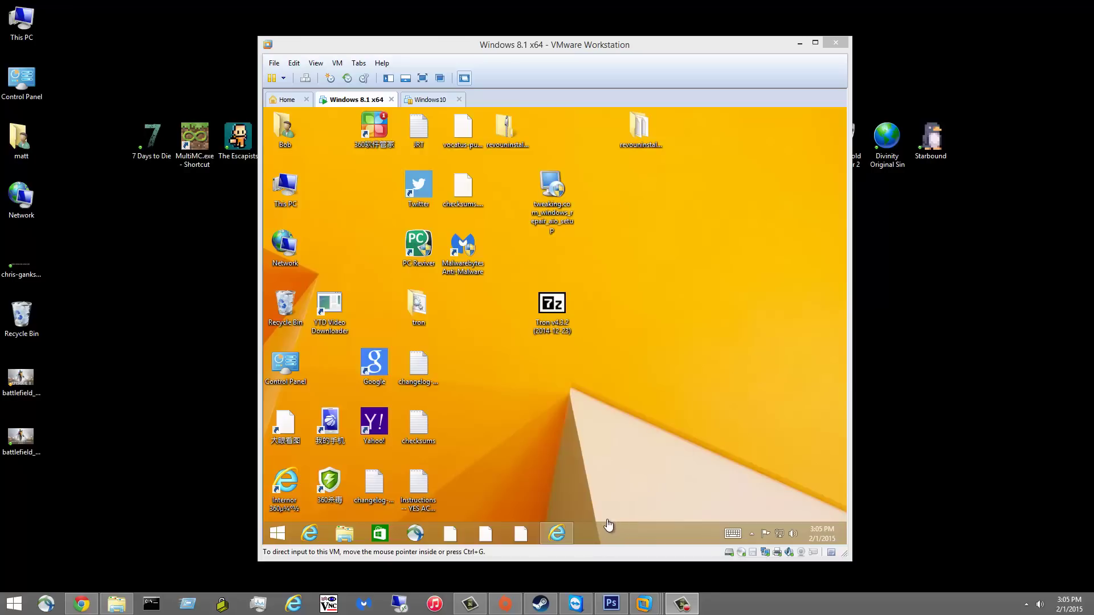
# Step: Check the download page in the VM's browser, then hide it to reveal the desktop
pyautogui.click(570, 534)
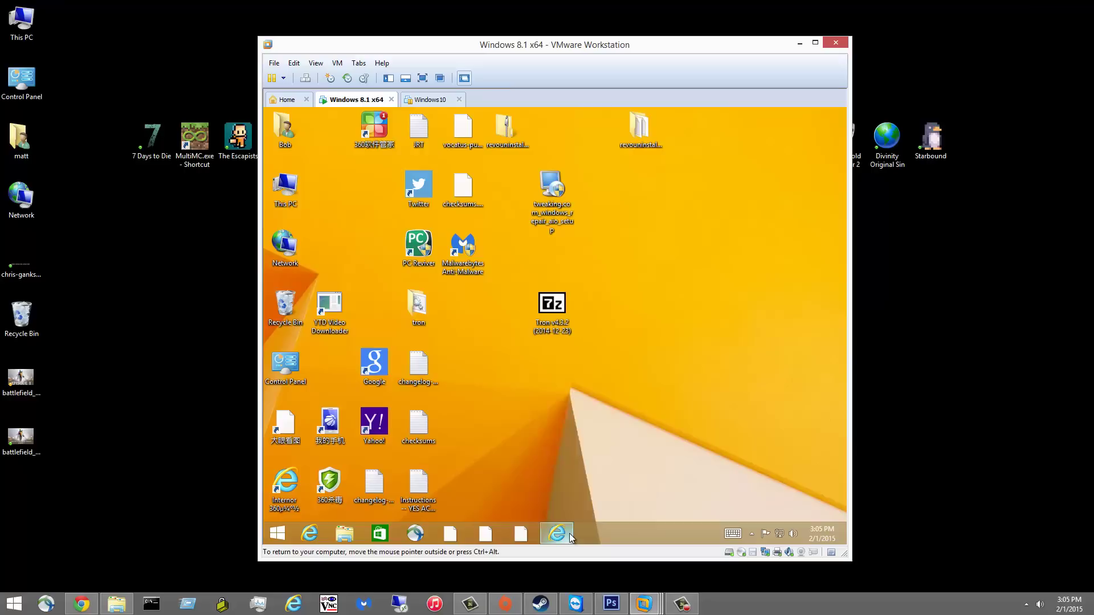
pyautogui.click(568, 534)
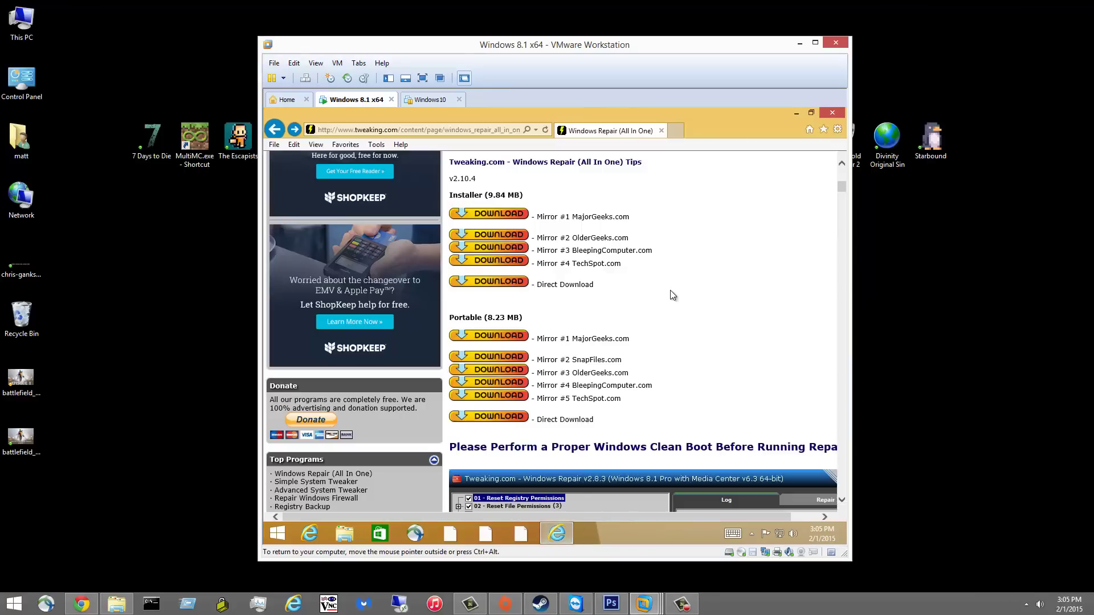
pyautogui.scroll(5, 672, 294)
pyautogui.scroll(-1, 613, 378)
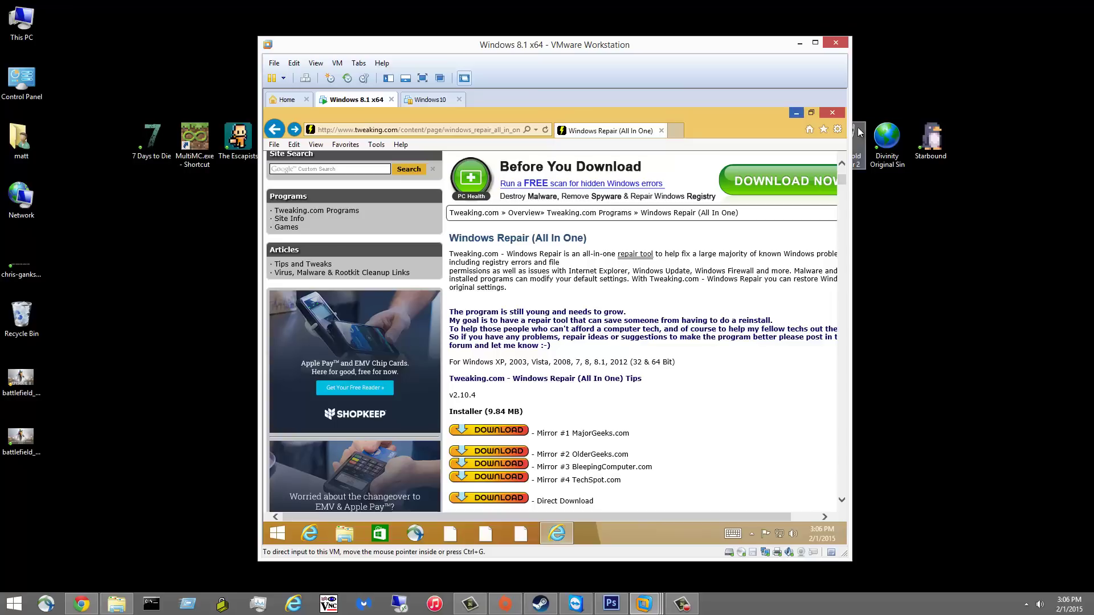
pyautogui.click(794, 114)
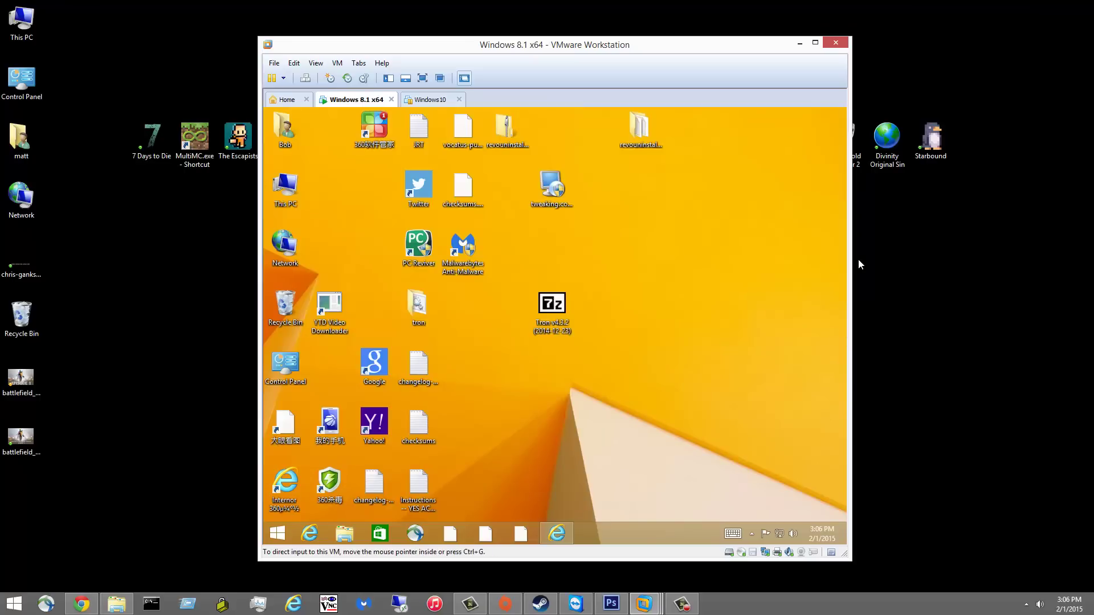
# Step: Install Windows Repair as administrator with default folders and desktop icon, launching it afterwards
pyautogui.rightClick(560, 187)
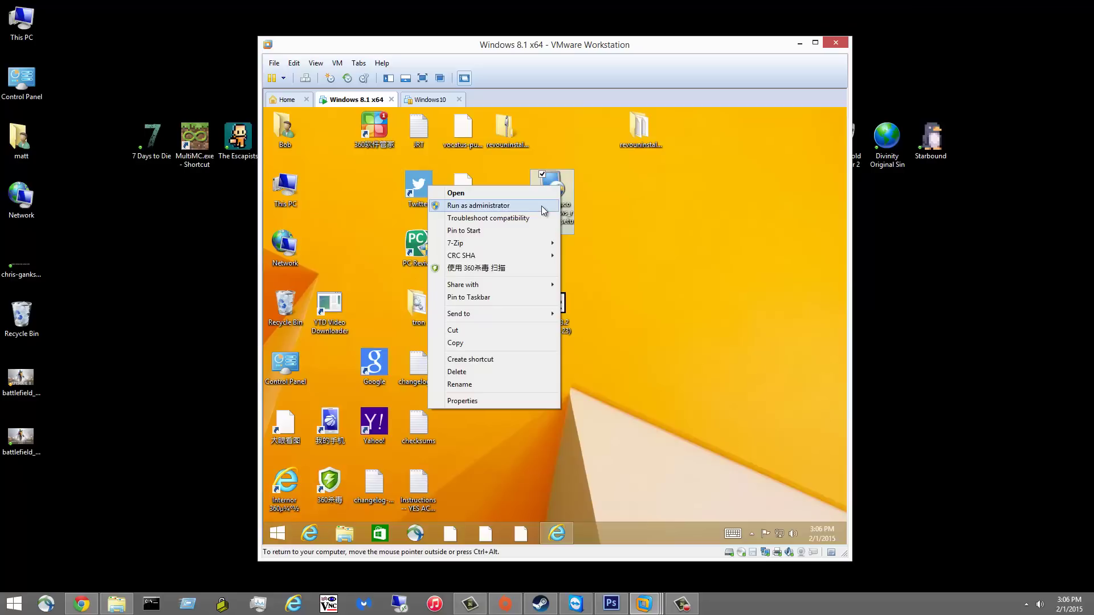
pyautogui.click(541, 206)
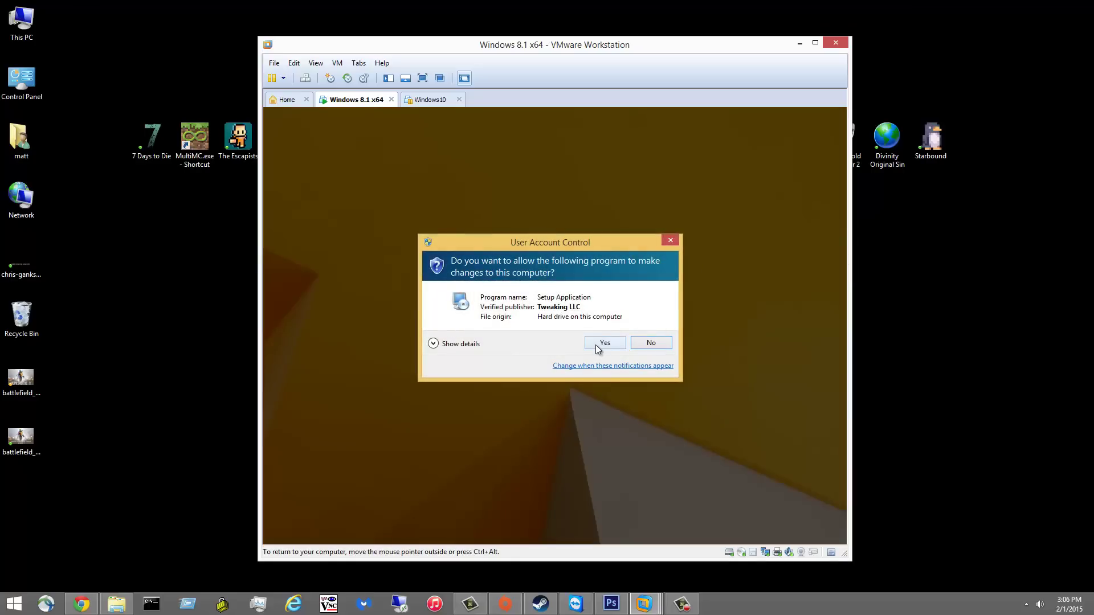
pyautogui.click(602, 344)
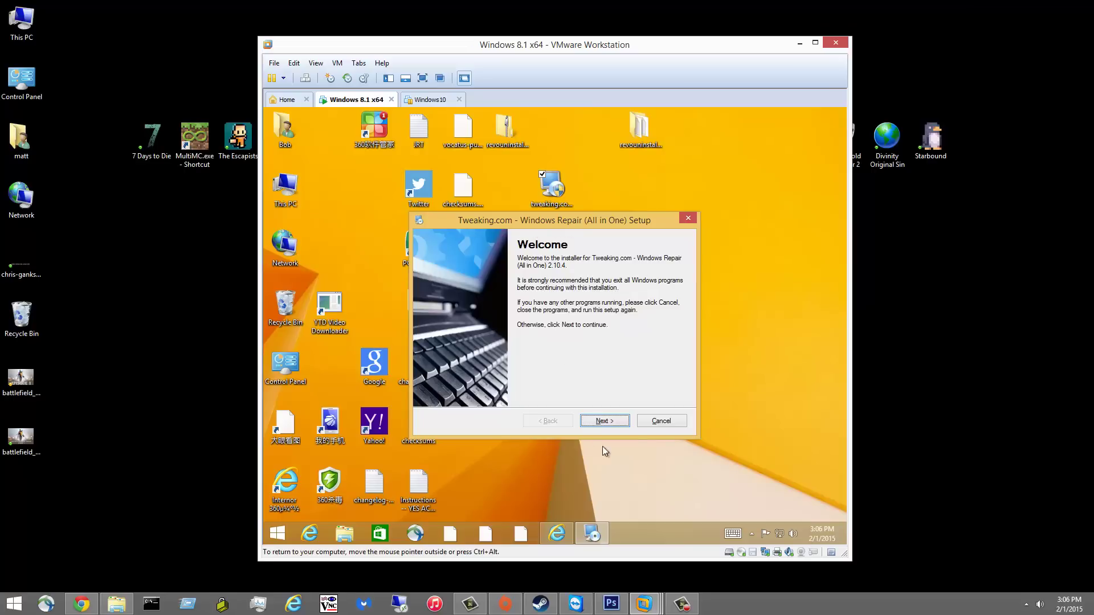
pyautogui.click(598, 421)
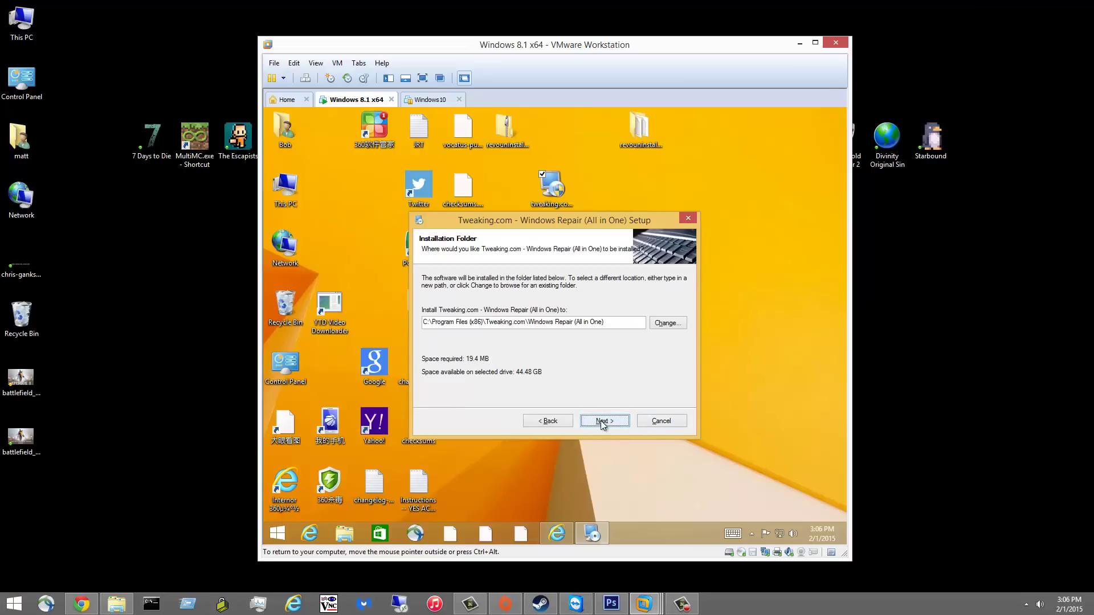
pyautogui.click(604, 423)
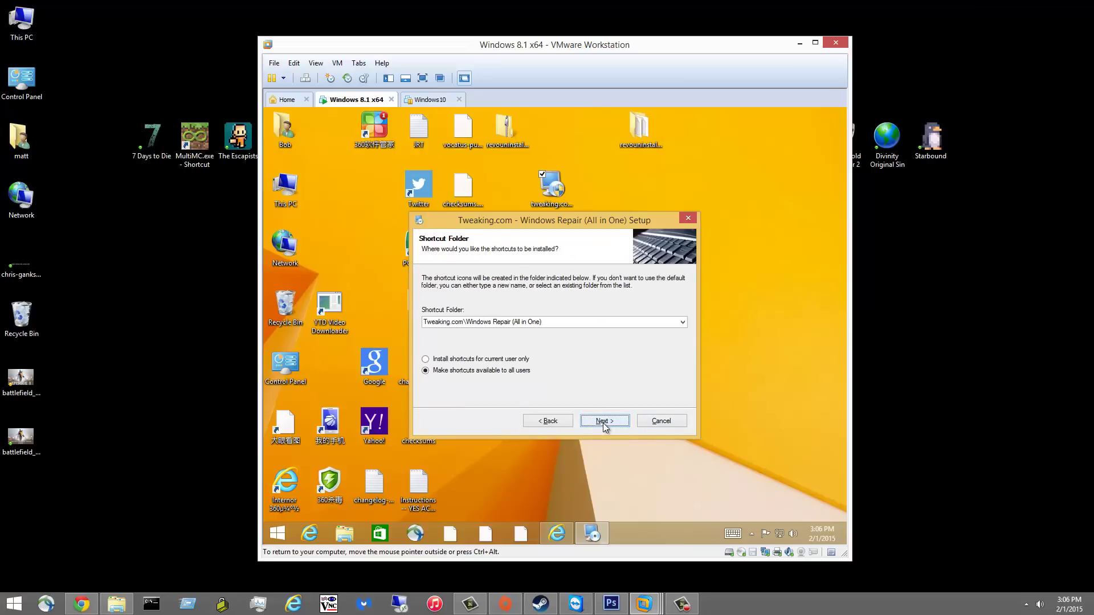
pyautogui.click(602, 421)
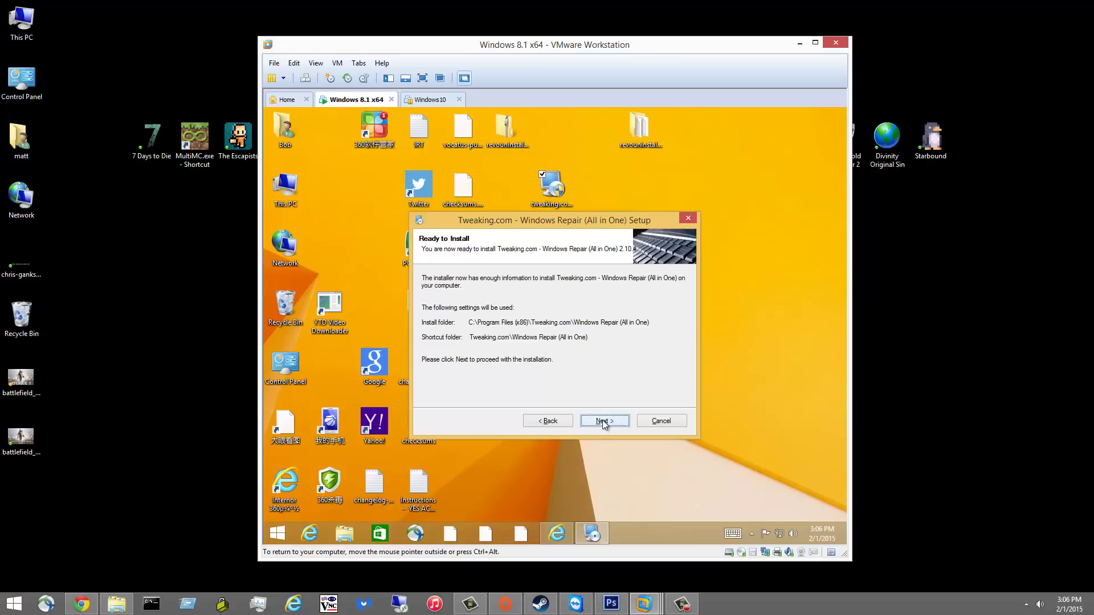
pyautogui.click(603, 422)
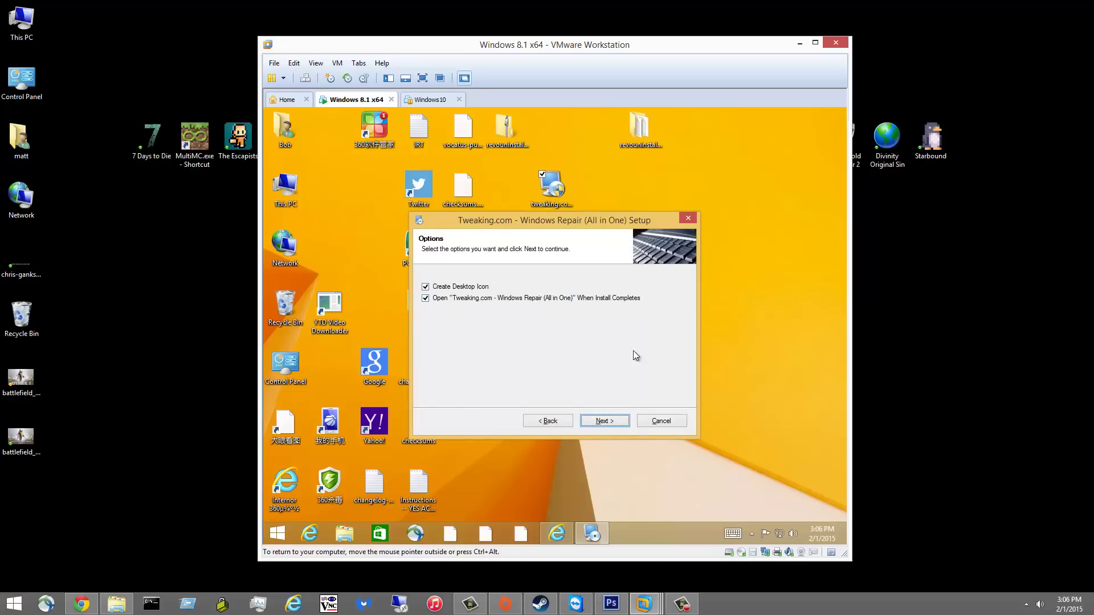
pyautogui.click(586, 422)
pyautogui.click(609, 420)
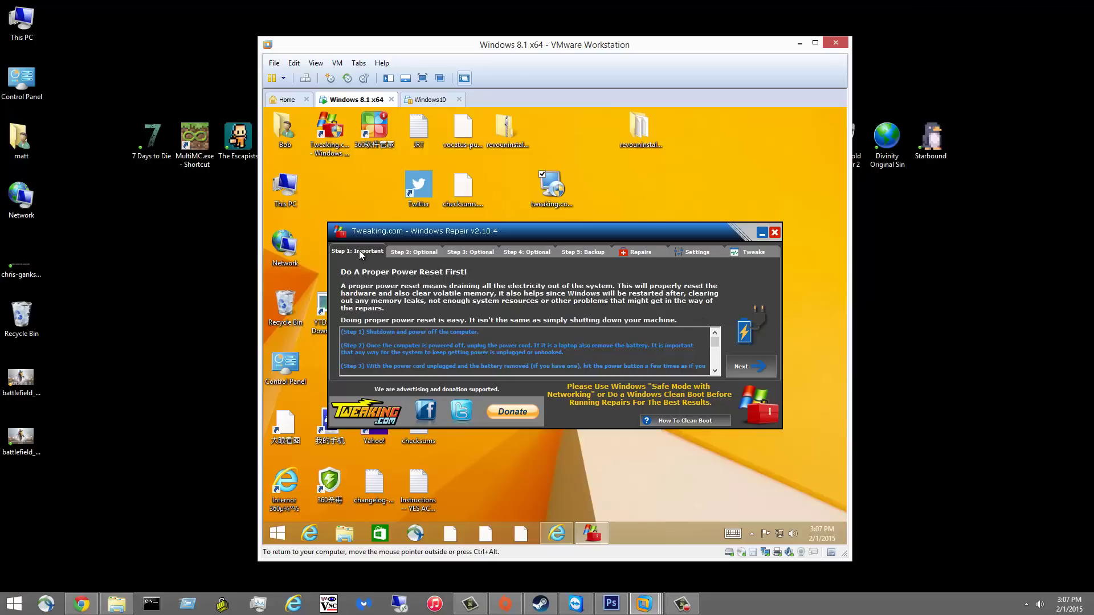
# Step: Tour the Step 1–5, Repairs, Settings and Tweaks tabs, ending on Step 2 malware cleaning
pyautogui.click(414, 252)
pyautogui.click(470, 252)
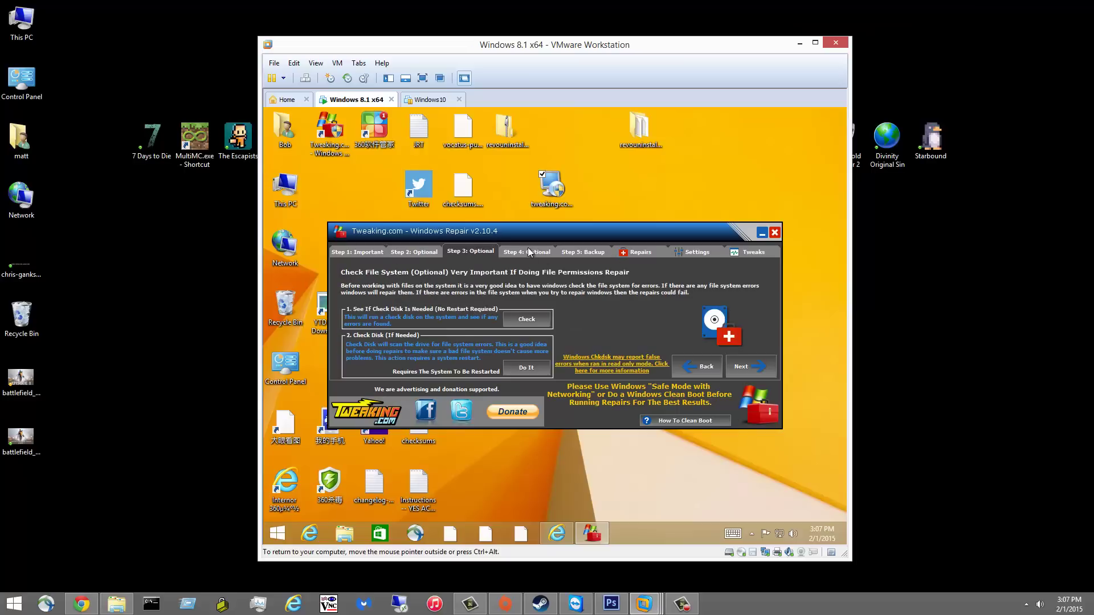
pyautogui.click(527, 252)
pyautogui.click(583, 252)
pyautogui.click(636, 252)
pyautogui.click(692, 254)
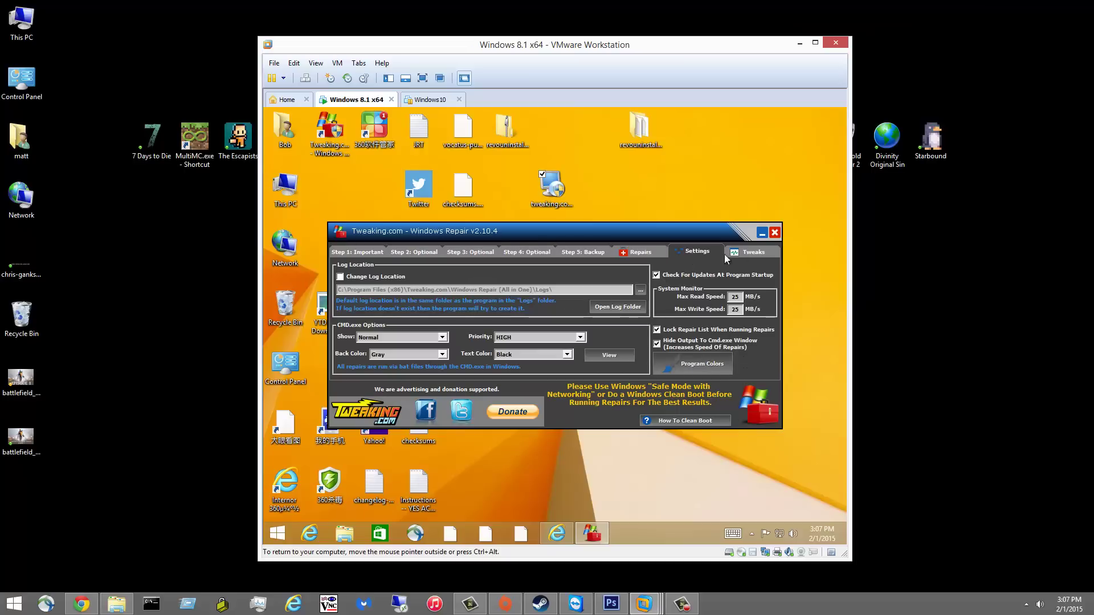
pyautogui.click(747, 252)
pyautogui.click(344, 251)
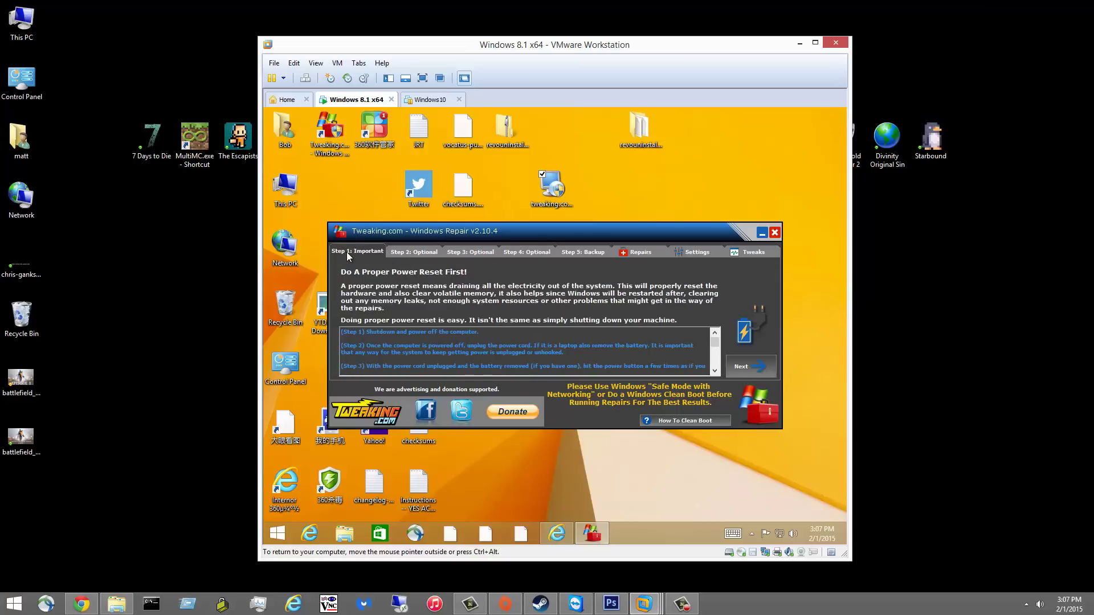
pyautogui.click(392, 251)
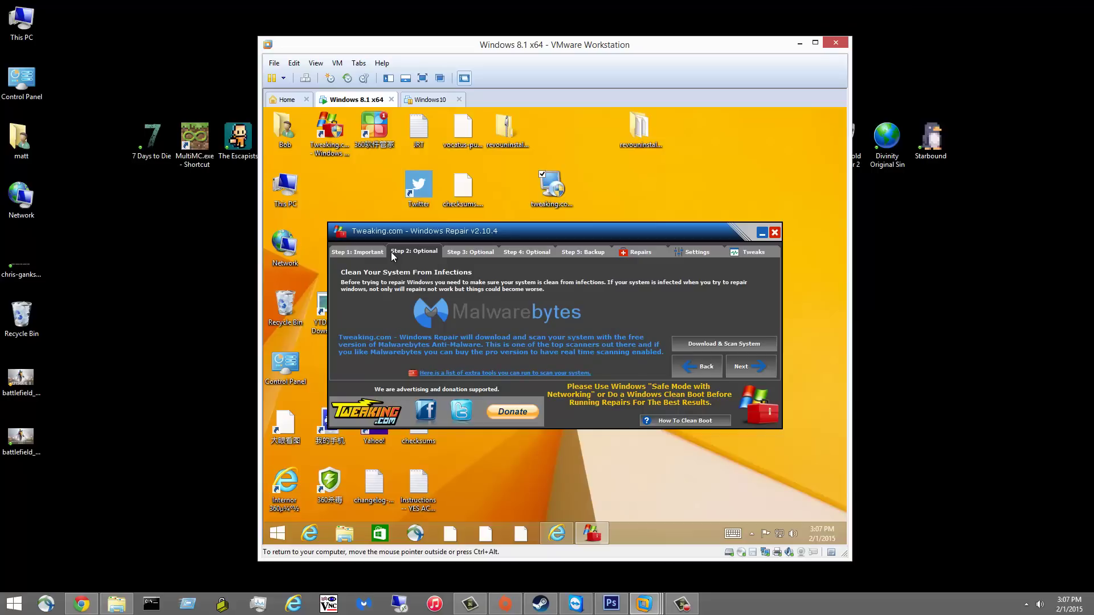
pyautogui.click(359, 251)
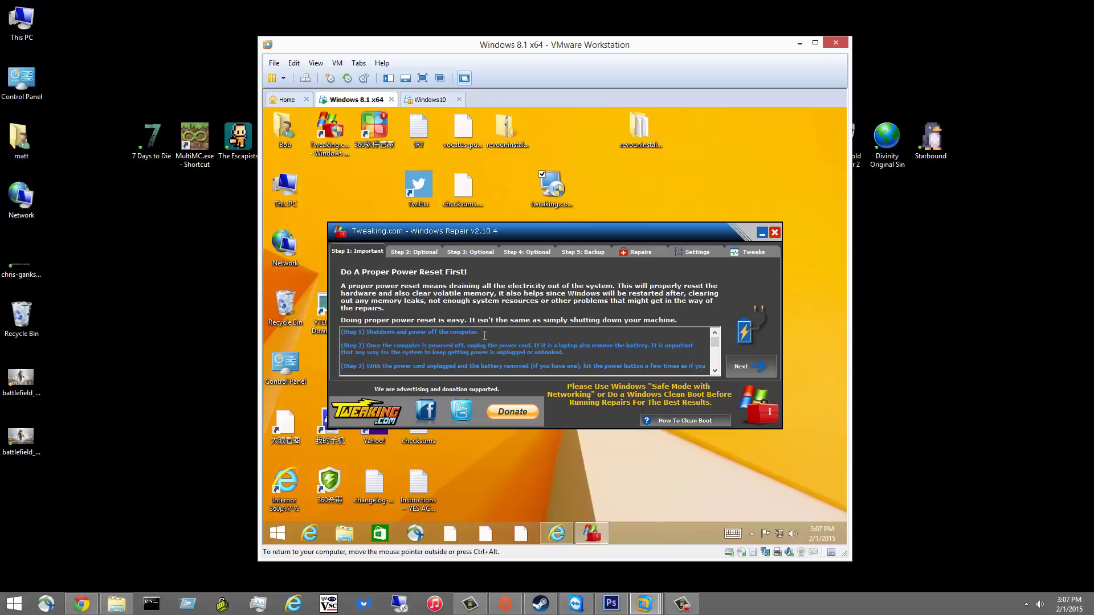
pyautogui.click(412, 252)
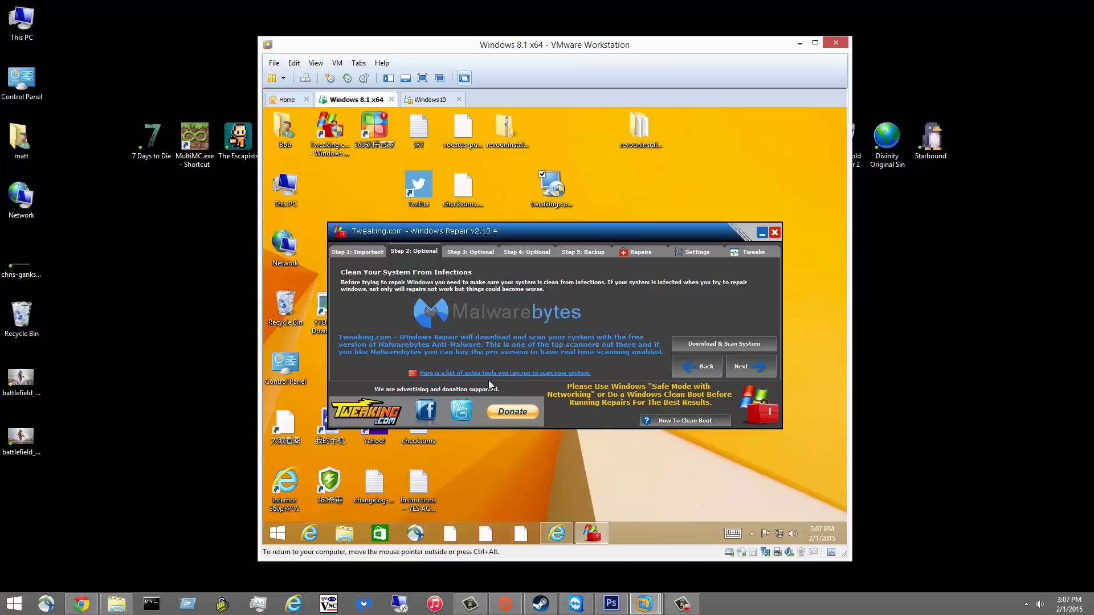
# Step: Advance through Step 3 file system check to the Step 4 System File Check page
pyautogui.click(455, 254)
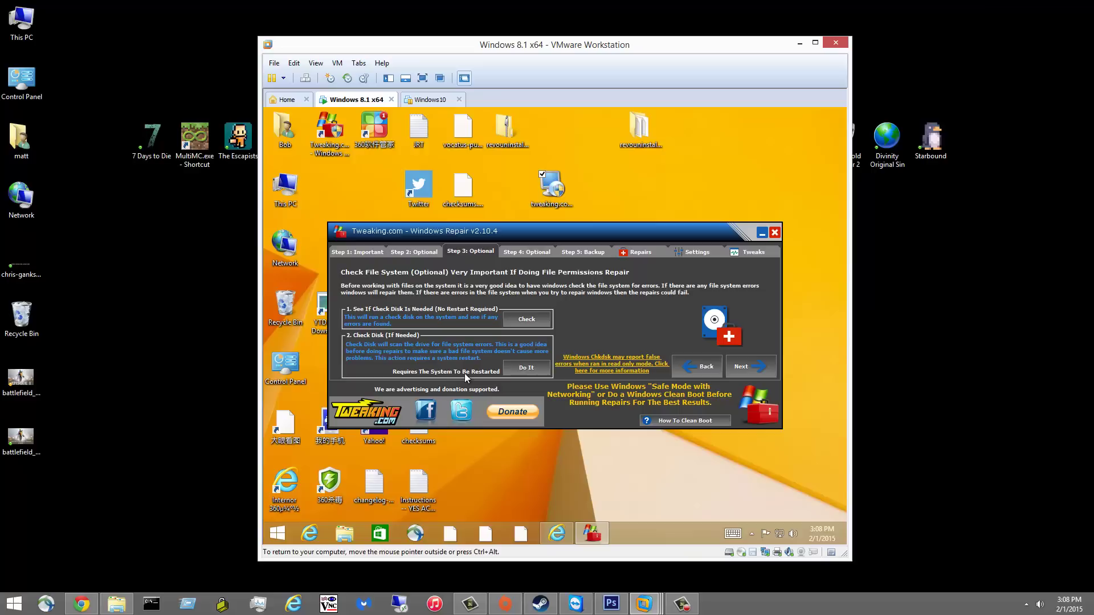
pyautogui.click(511, 254)
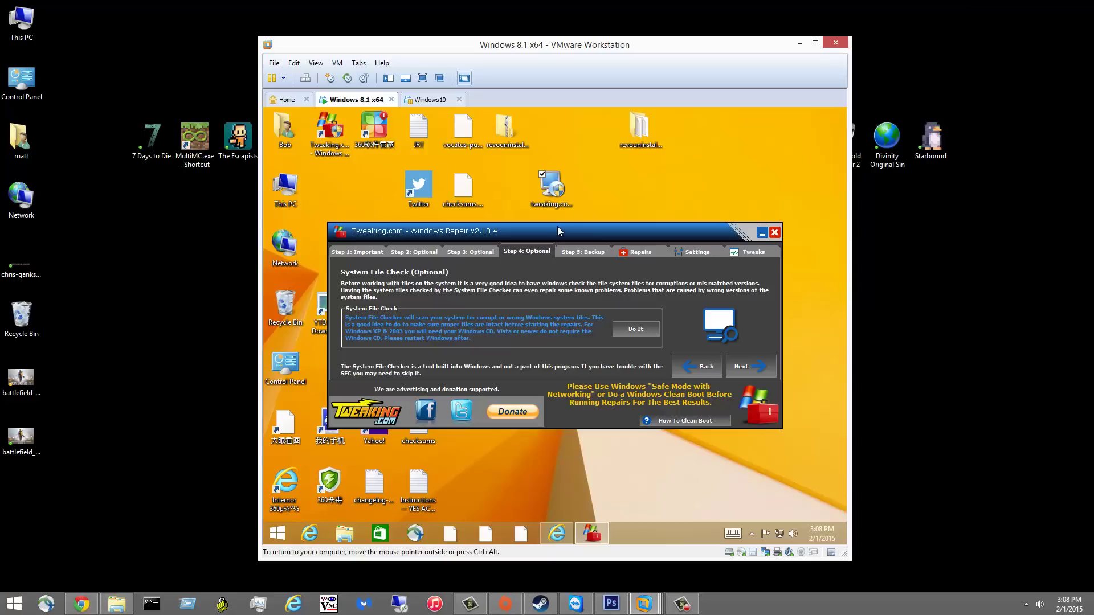
# Step: Run the sfc /scannow System File Check, then move on to Step 5: Backup
pyautogui.click(636, 330)
pyautogui.moveTo(587, 238); pyautogui.dragTo(587, 251)
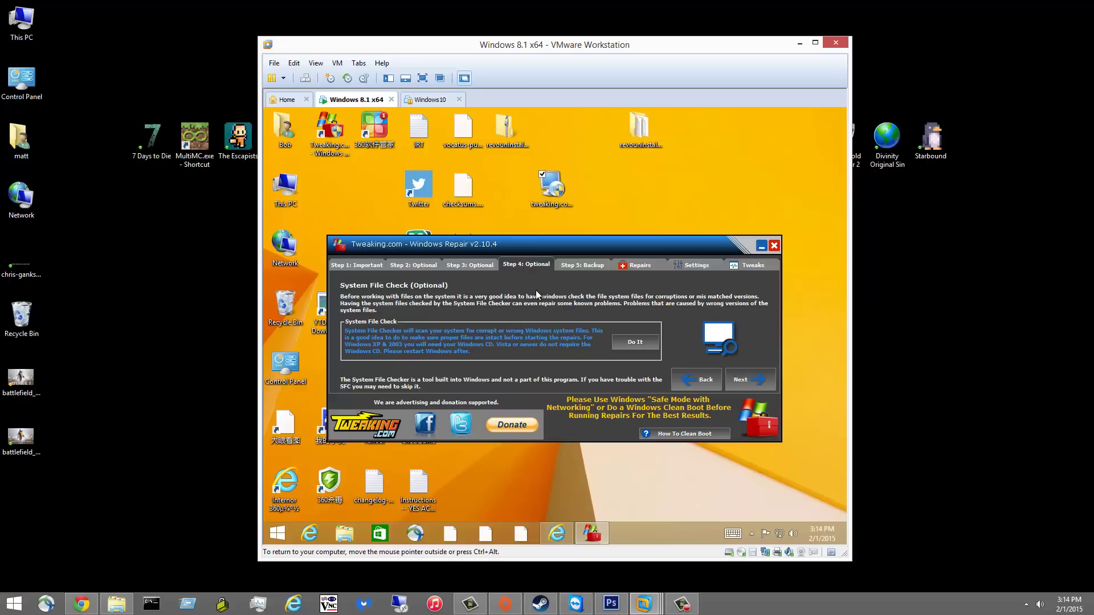
pyautogui.click(568, 265)
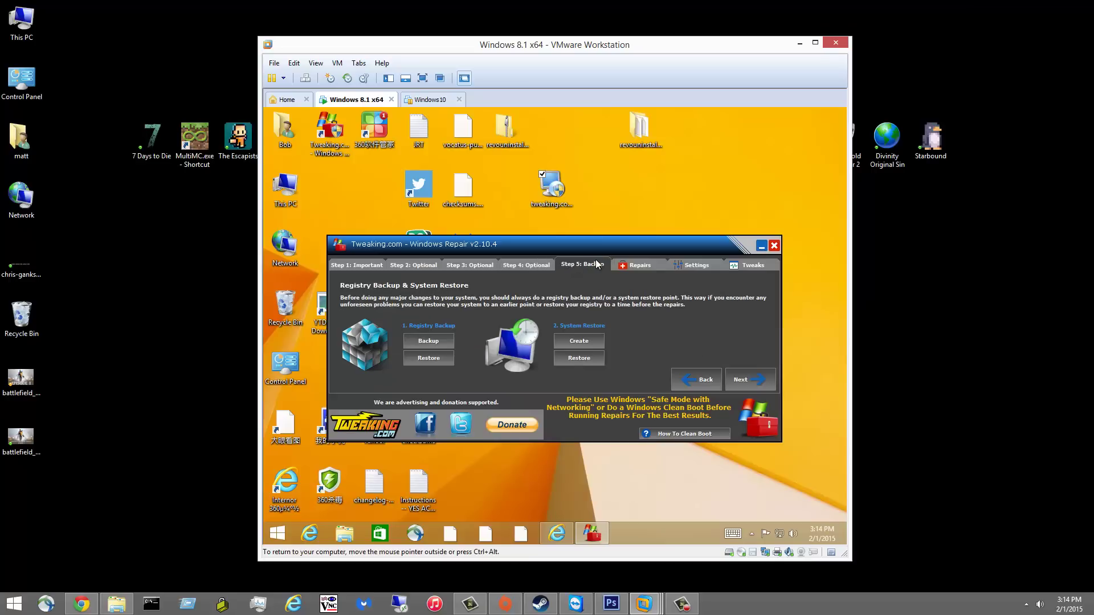
# Step: Back up the registry and create a system restore point, then go to the Repairs section
pyautogui.click(410, 340)
pyautogui.click(581, 342)
pyautogui.click(639, 266)
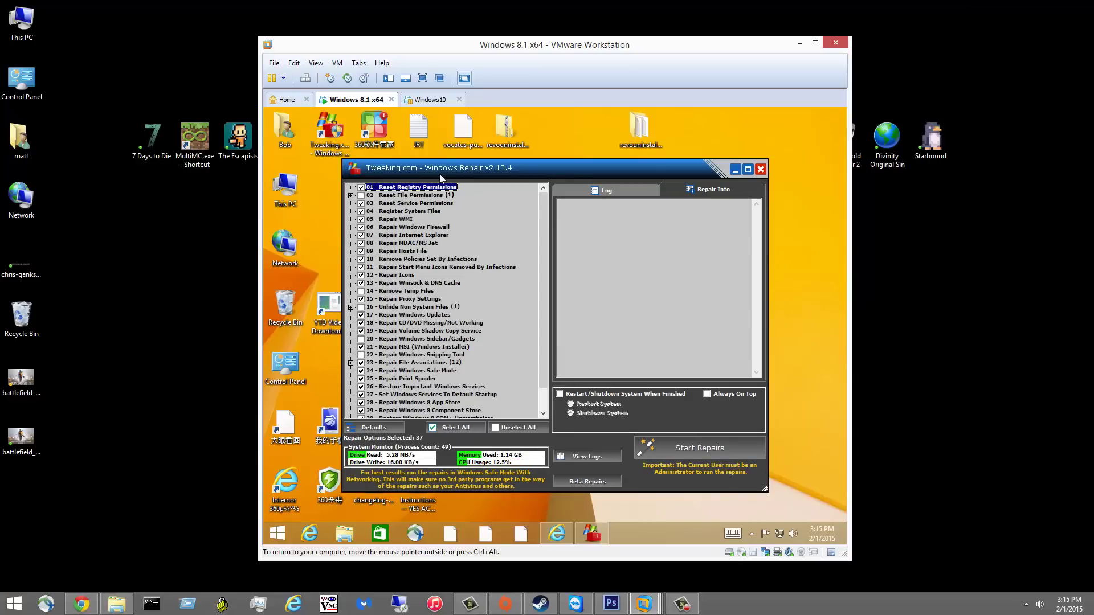
# Step: Scroll through the repair list and uncheck all 37 repairs with Unselect All
pyautogui.click(433, 203)
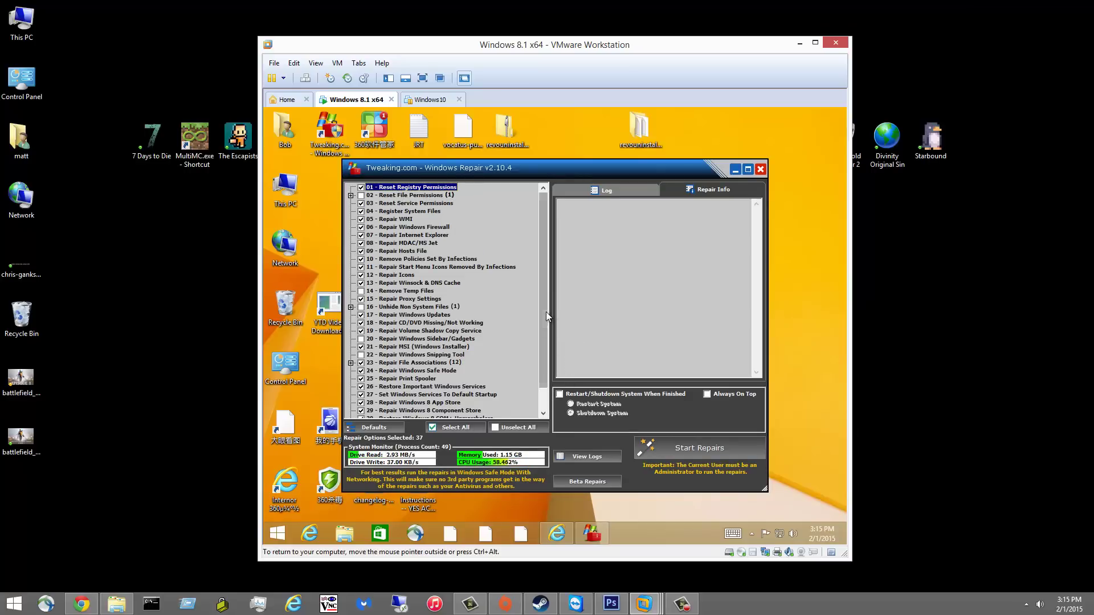
pyautogui.moveTo(545, 312); pyautogui.dragTo(527, 382)
pyautogui.press('Home')
pyautogui.moveTo(542, 226); pyautogui.dragTo(539, 197)
pyautogui.click(521, 429)
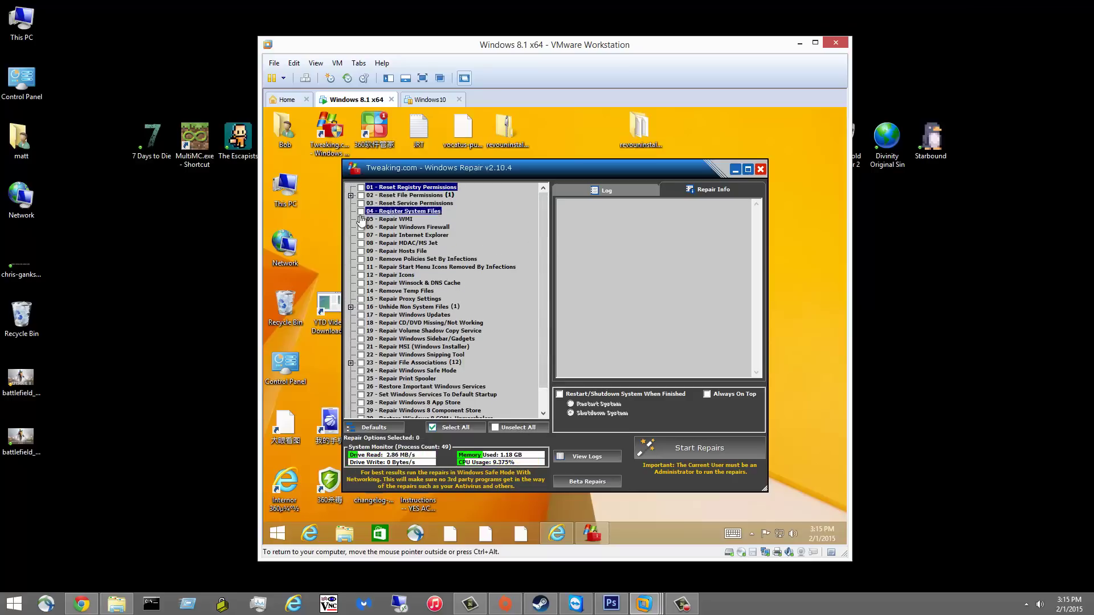
# Step: Tick the Repair Hosts File and Repair Windows Firewall repairs
pyautogui.click(362, 277)
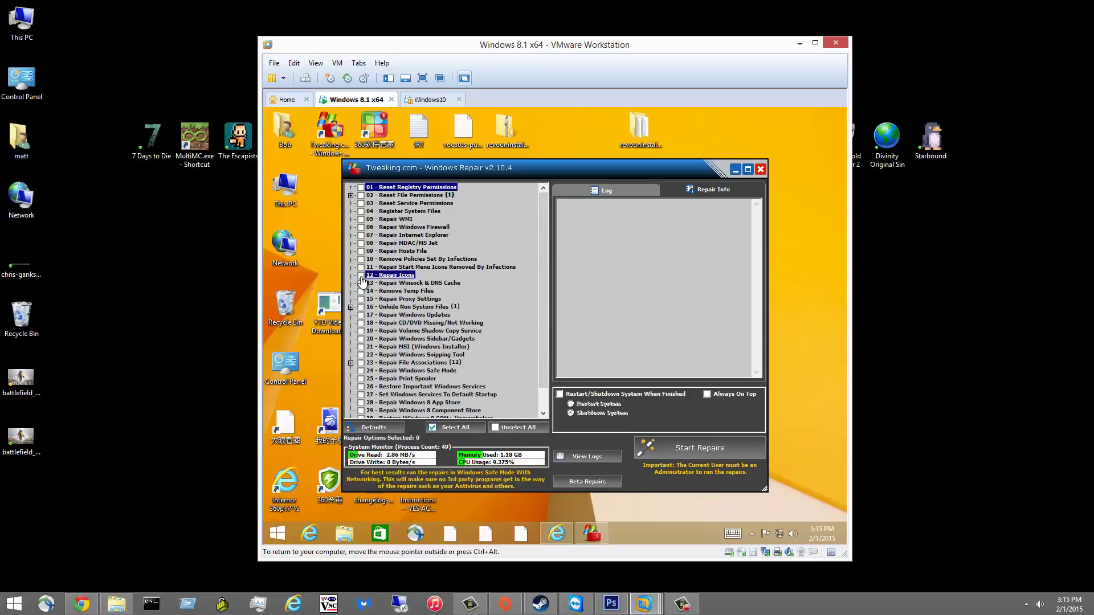
pyautogui.click(365, 220)
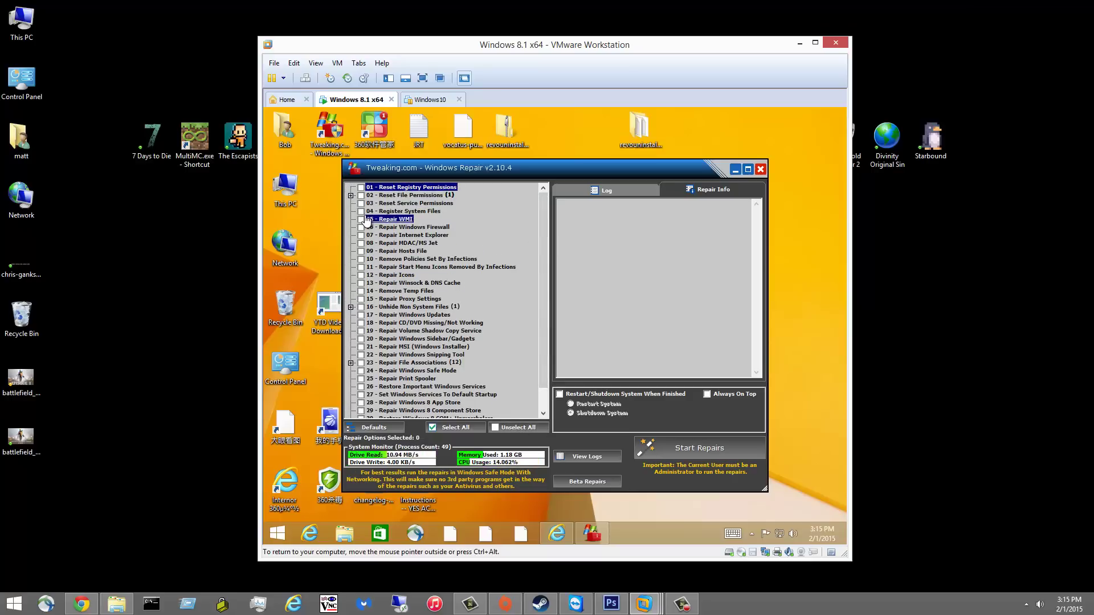
pyautogui.click(396, 252)
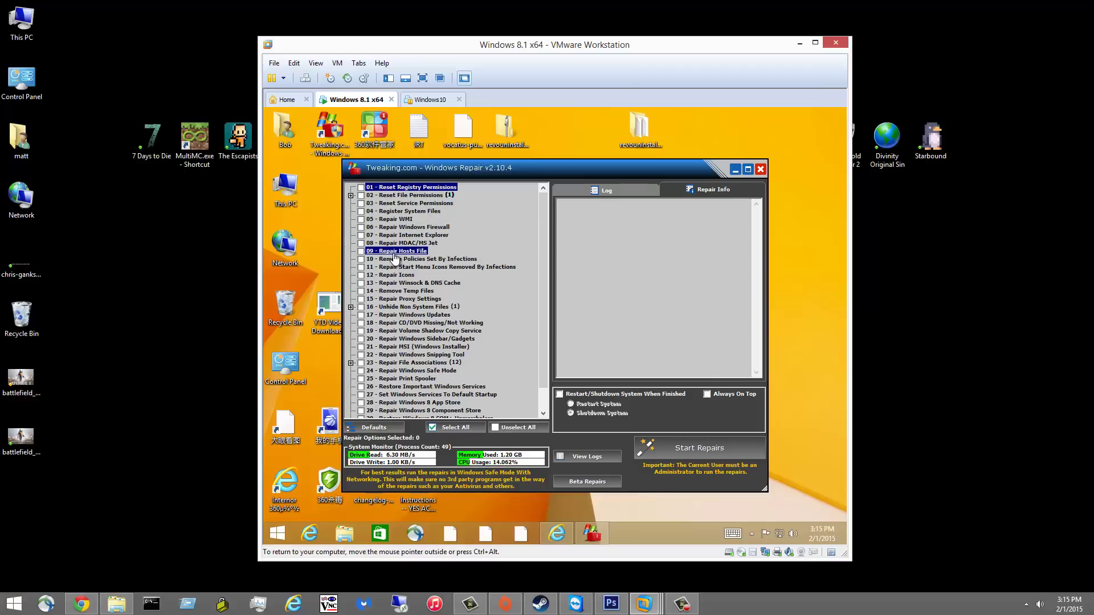
pyautogui.click(359, 260)
pyautogui.click(361, 252)
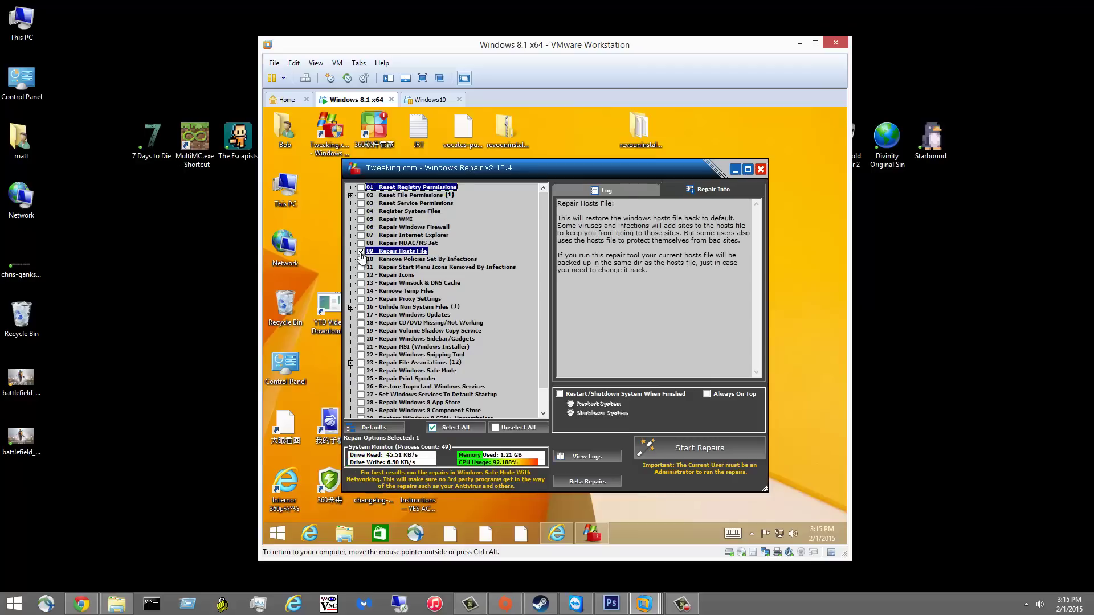
pyautogui.click(362, 235)
pyautogui.click(361, 227)
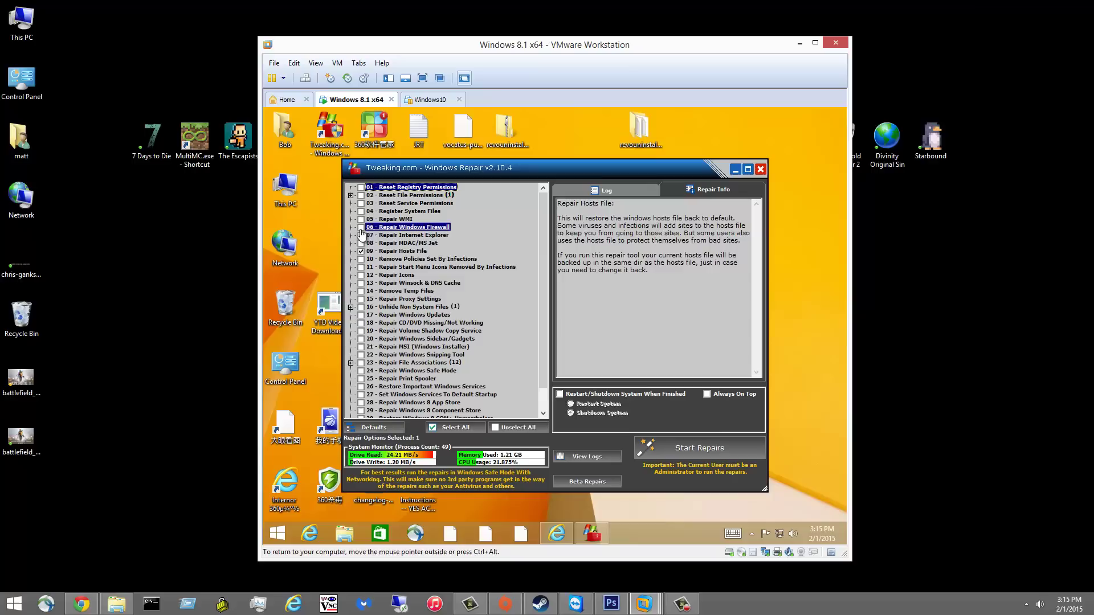
pyautogui.click(361, 228)
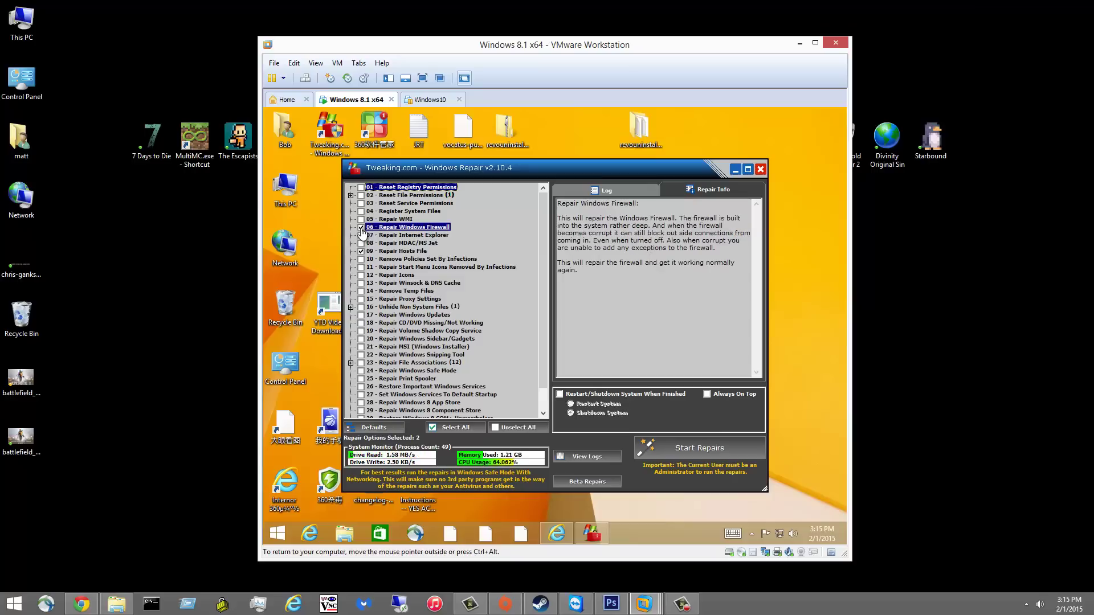
pyautogui.click(360, 214)
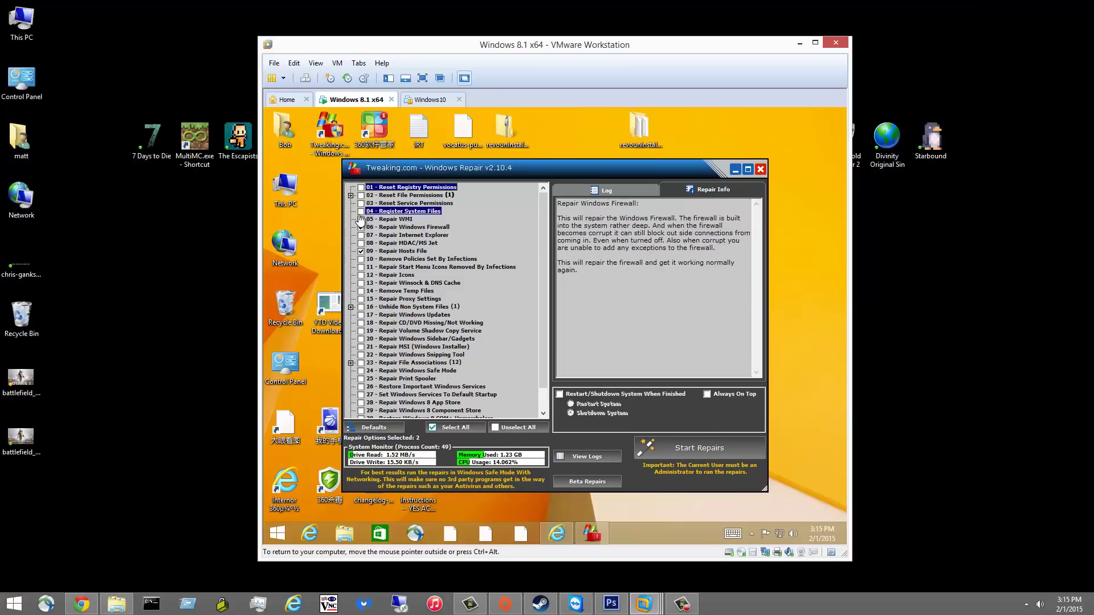
pyautogui.click(363, 228)
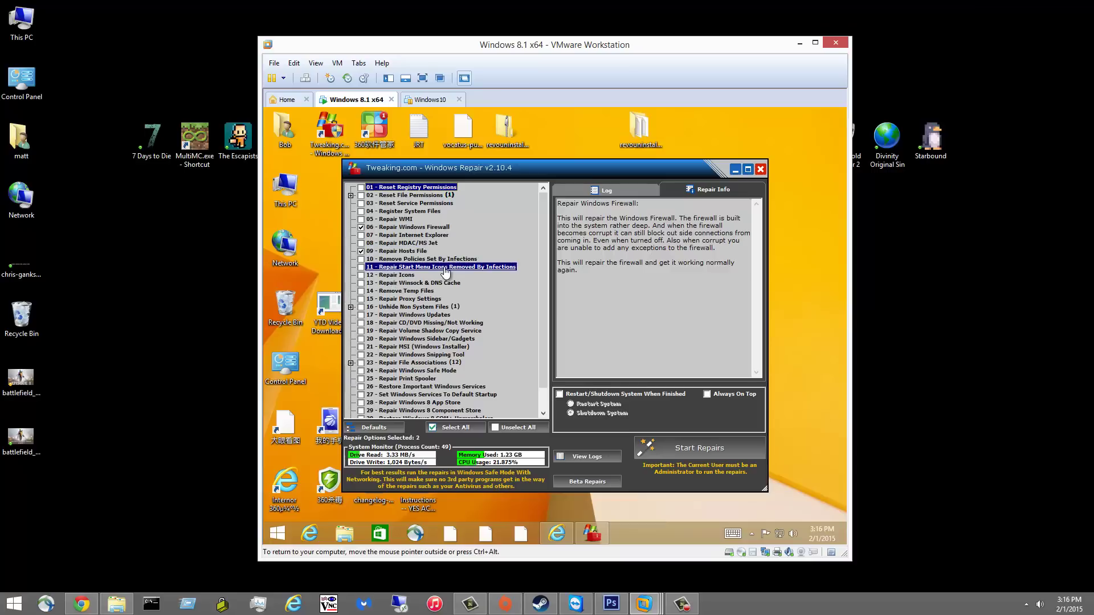
# Step: Tick Temp Files, Winsock & DNS, infection policies, Proxy, Windows Updates and Internet Explorer repairs
pyautogui.click(362, 291)
pyautogui.click(361, 283)
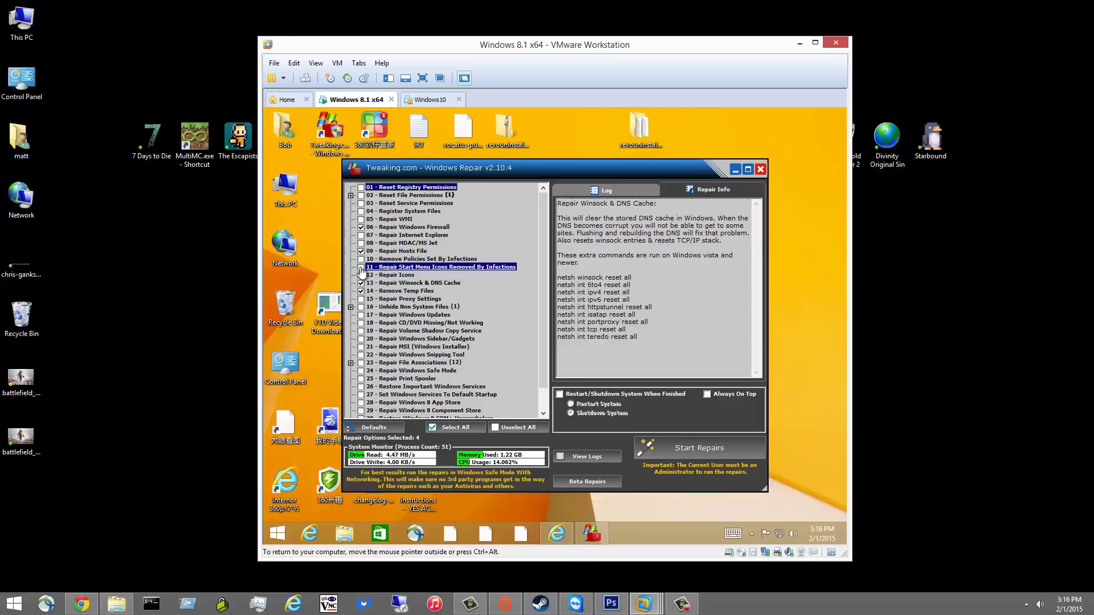
pyautogui.click(362, 261)
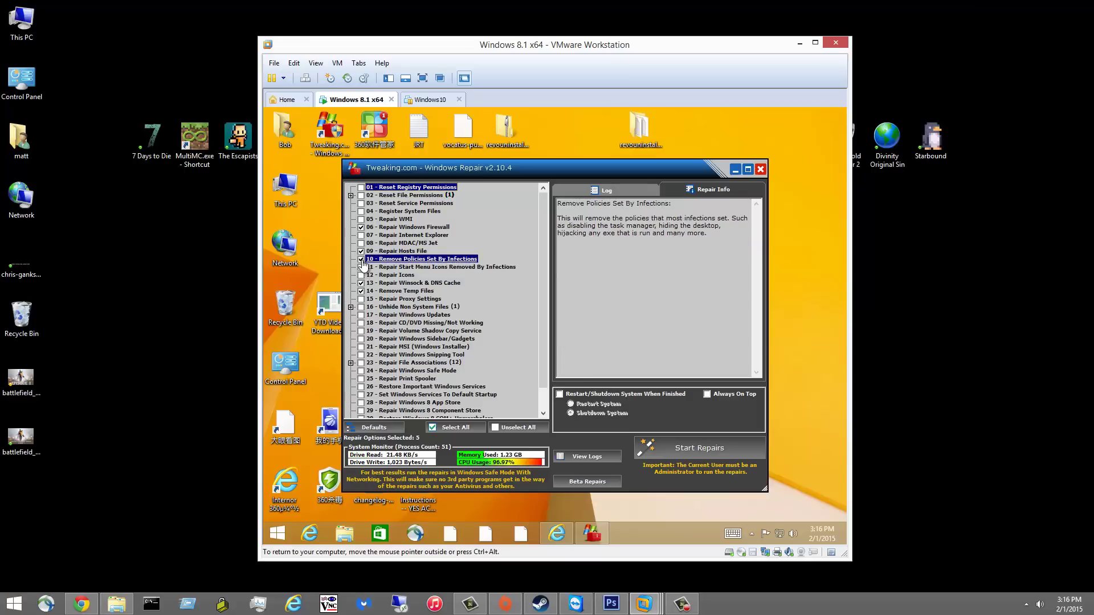
pyautogui.click(361, 299)
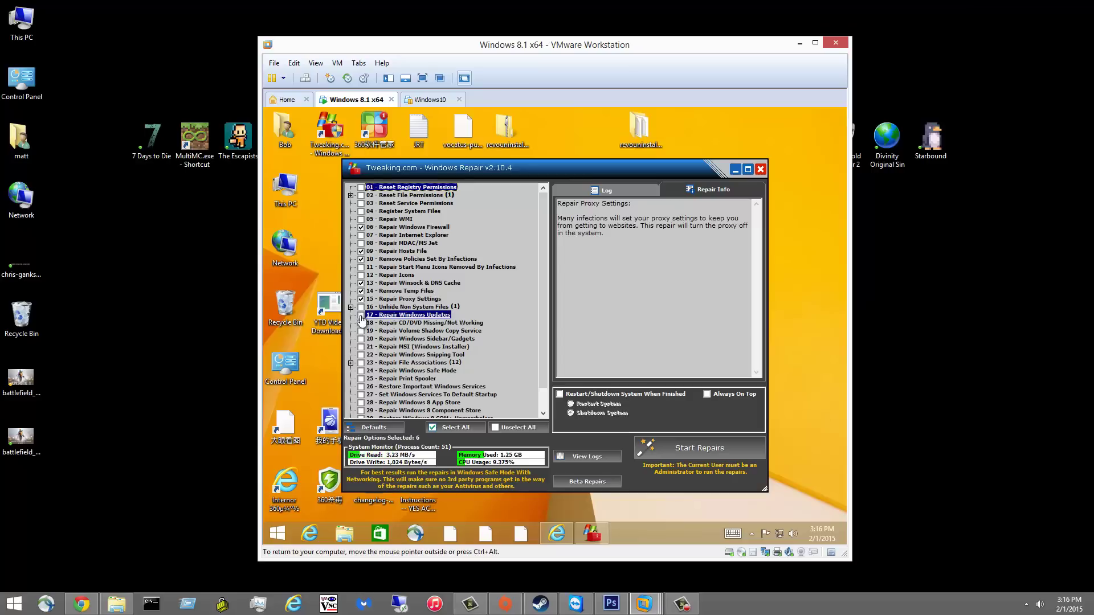
pyautogui.click(361, 315)
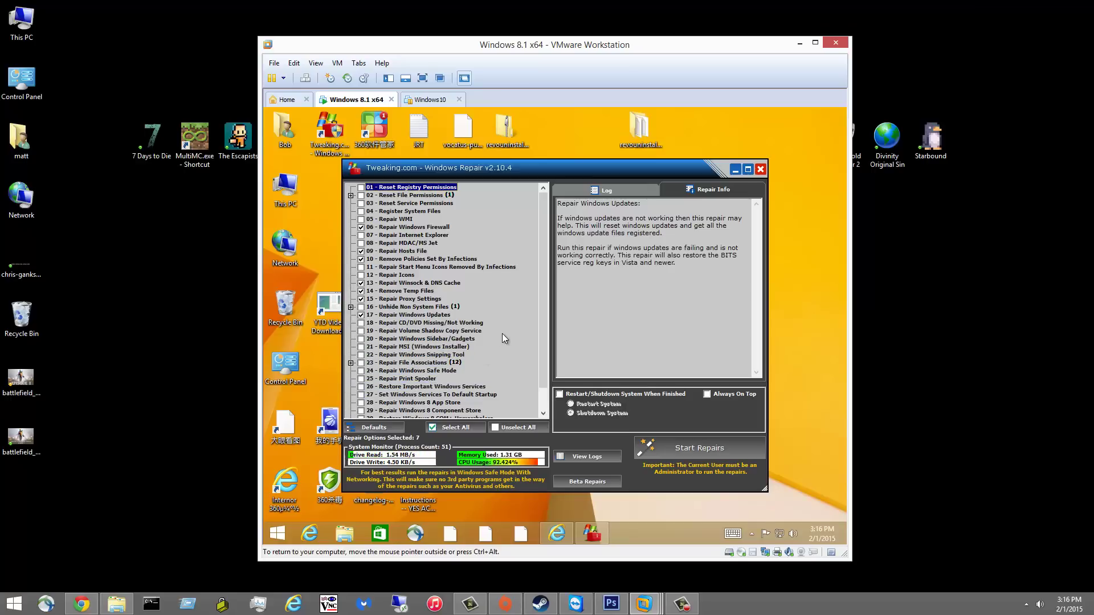
pyautogui.scroll(-1, 502, 334)
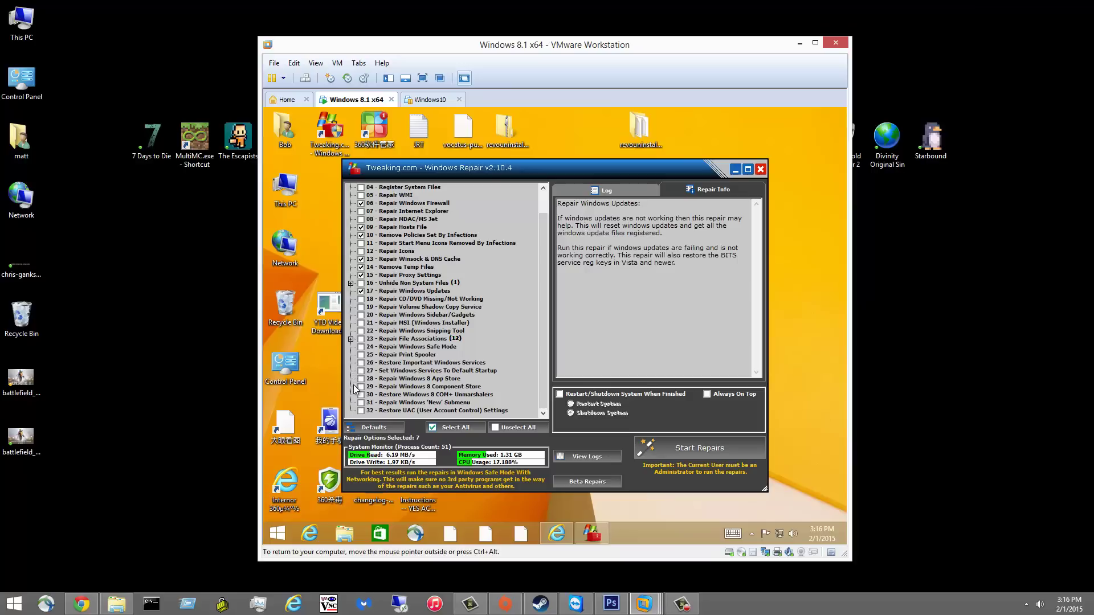
pyautogui.scroll(1, 407, 369)
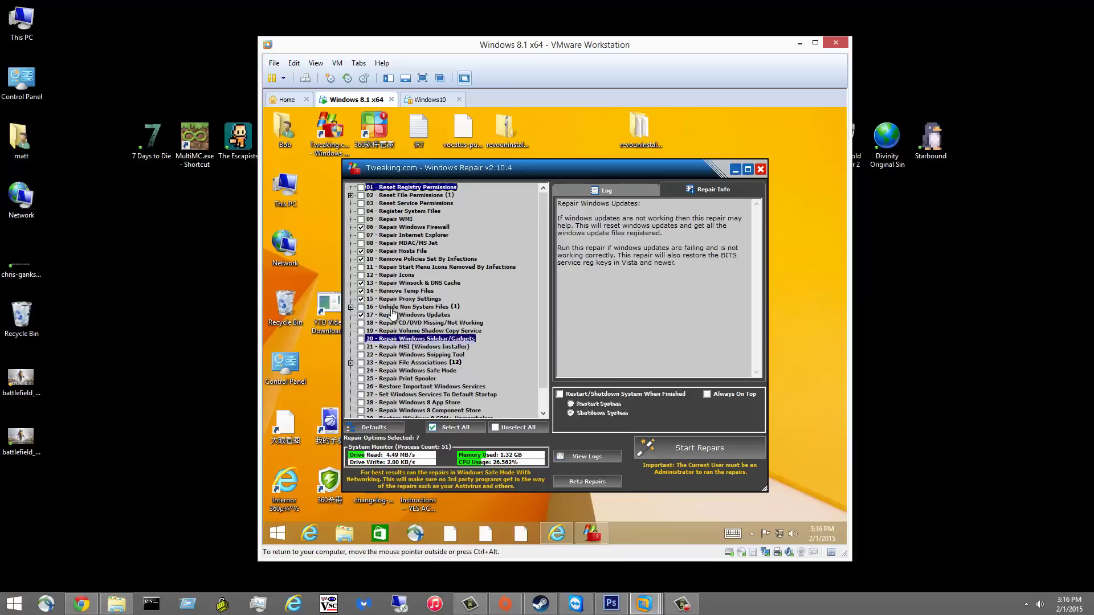
pyautogui.click(360, 236)
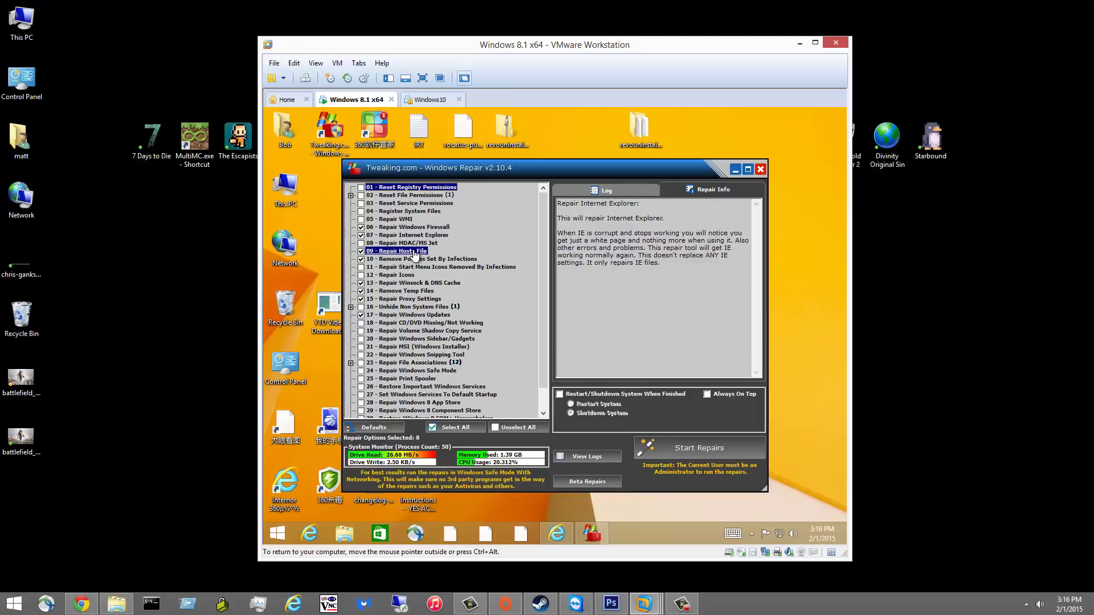
pyautogui.scroll(-1, 414, 255)
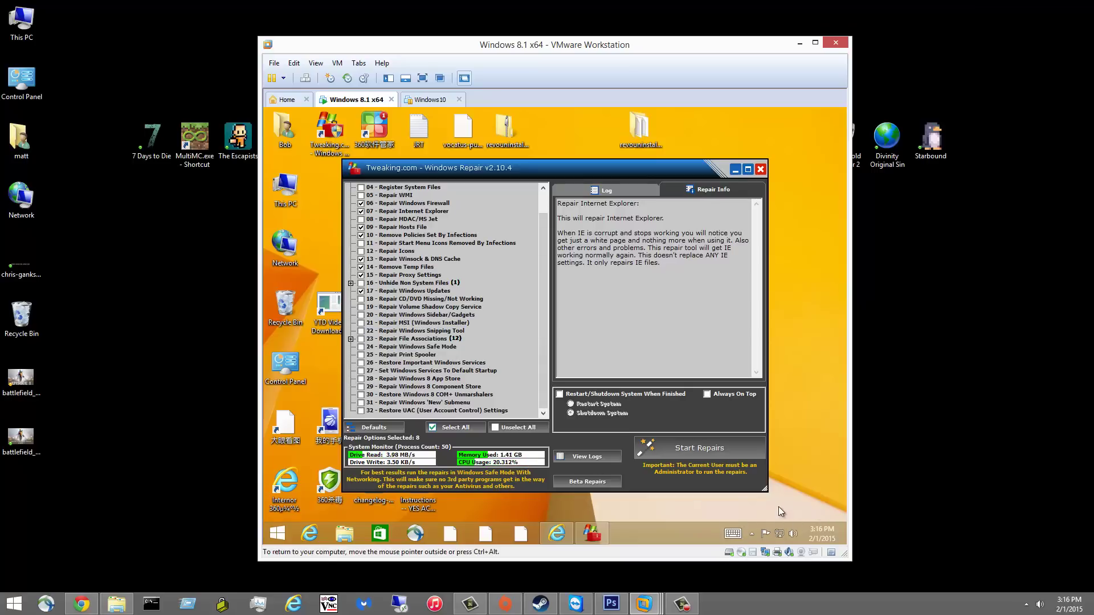
# Step: Start running the eight selected repairs with Start Repairs
pyautogui.click(695, 449)
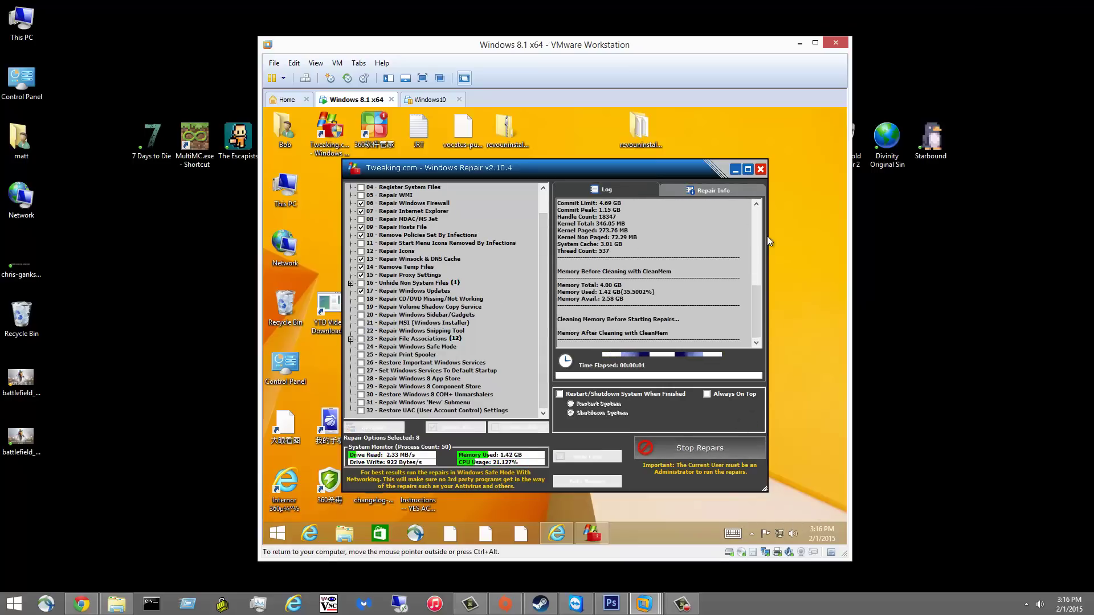